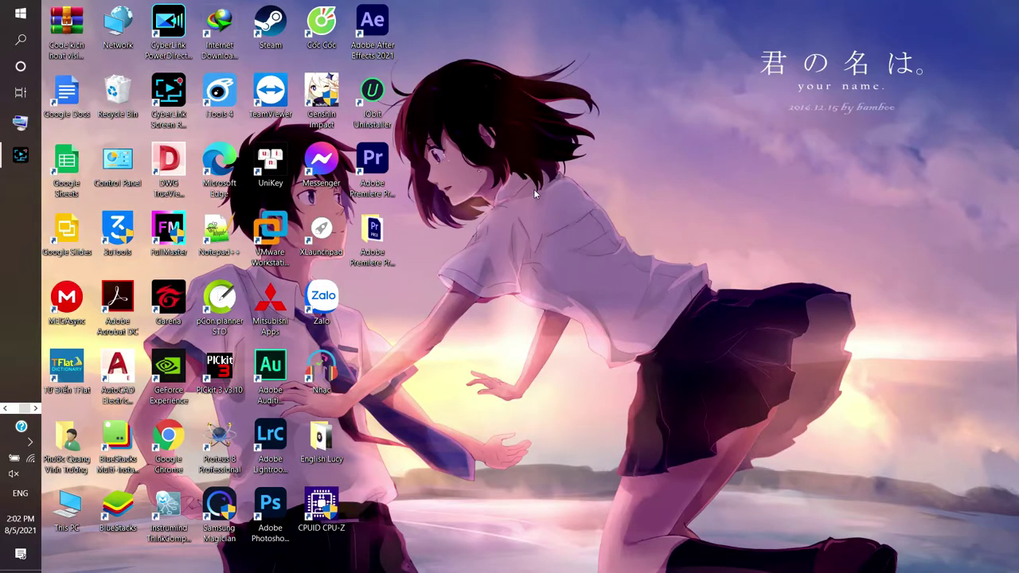
- Launch Adobe After Effects 2021 from its desktop shortcut and wait for the Home screen
{"action": "double_click", "coordinate": [380, 27]}
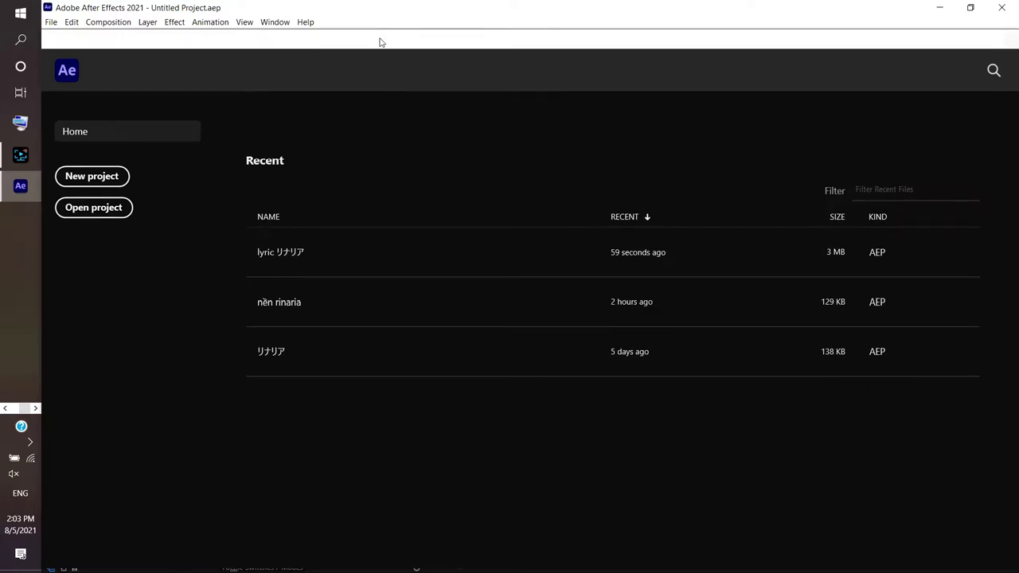
- Open the recent lyric リナリア project and preview its composition
{"action": "left_click", "coordinate": [294, 255]}
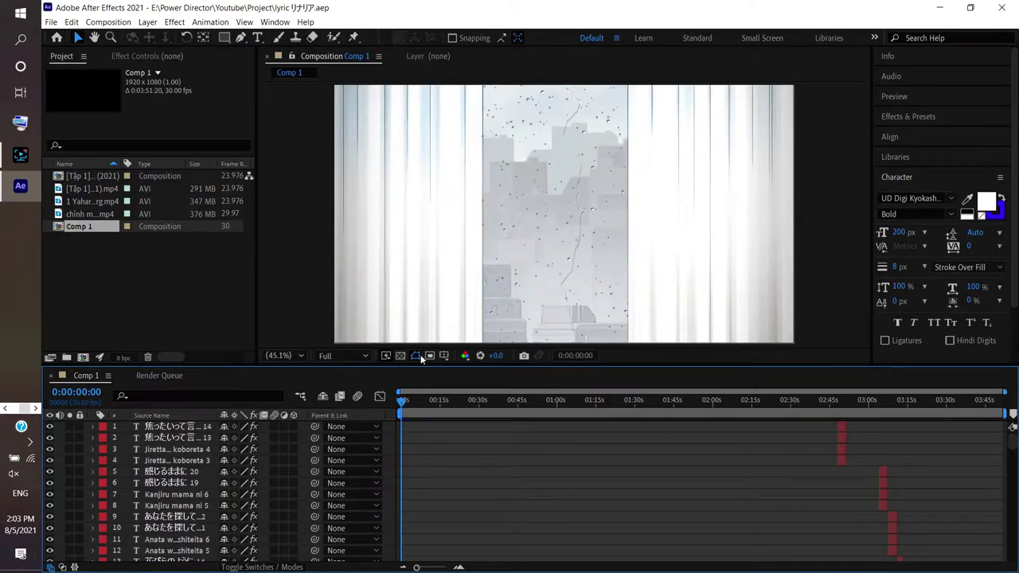
{"action": "key", "text": "space"}
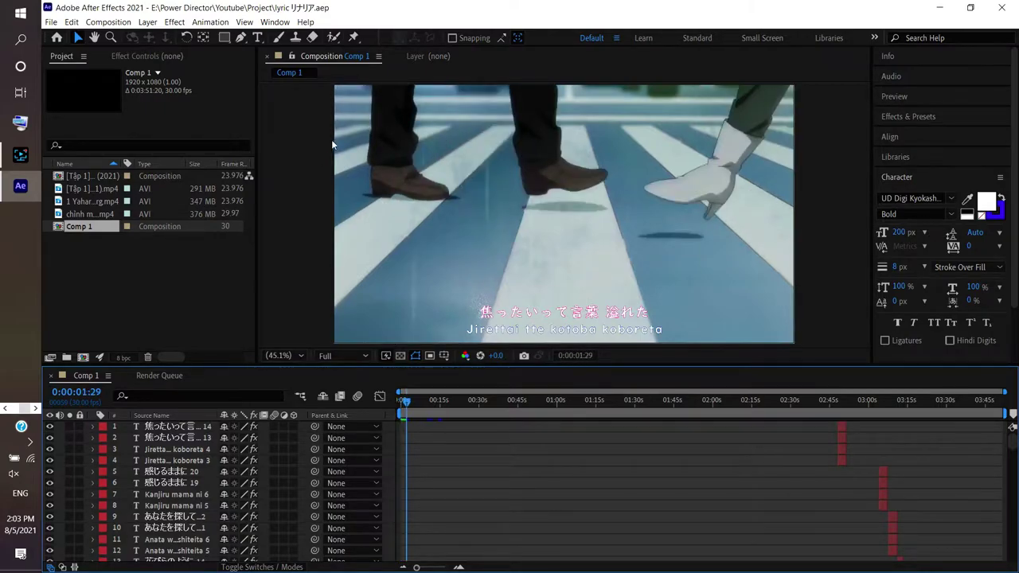
{"action": "left_click", "coordinate": [358, 63]}
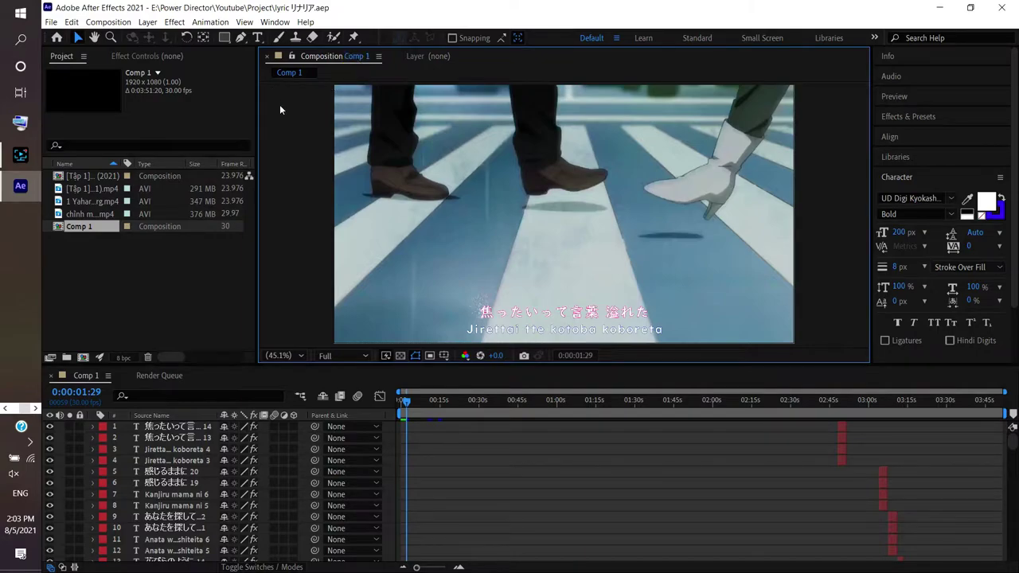
- Export it as a Premiere Pro project to the Desktop, then quit After Effects
{"action": "left_click", "coordinate": [52, 21]}
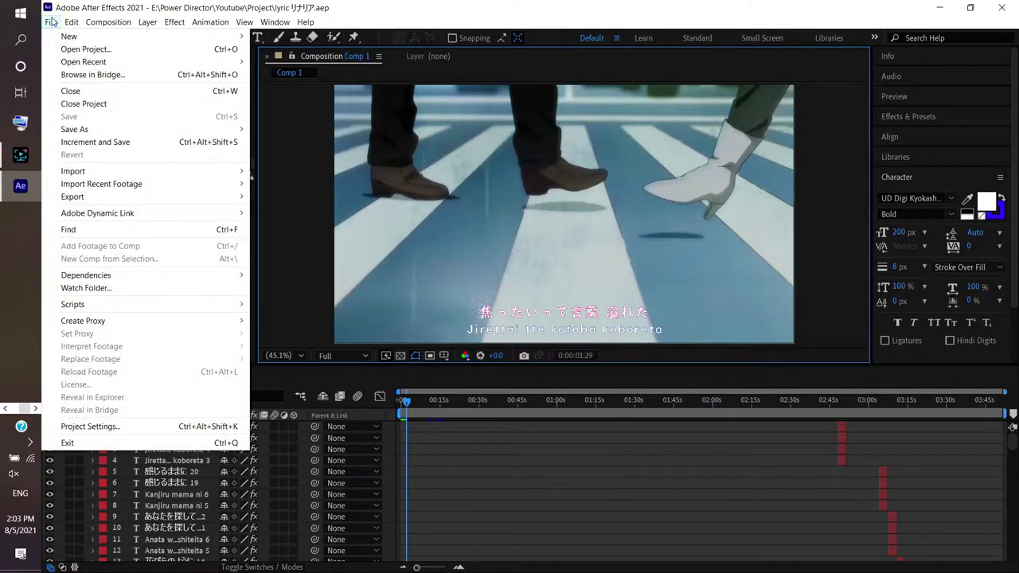
{"action": "mouse_move", "coordinate": [159, 197]}
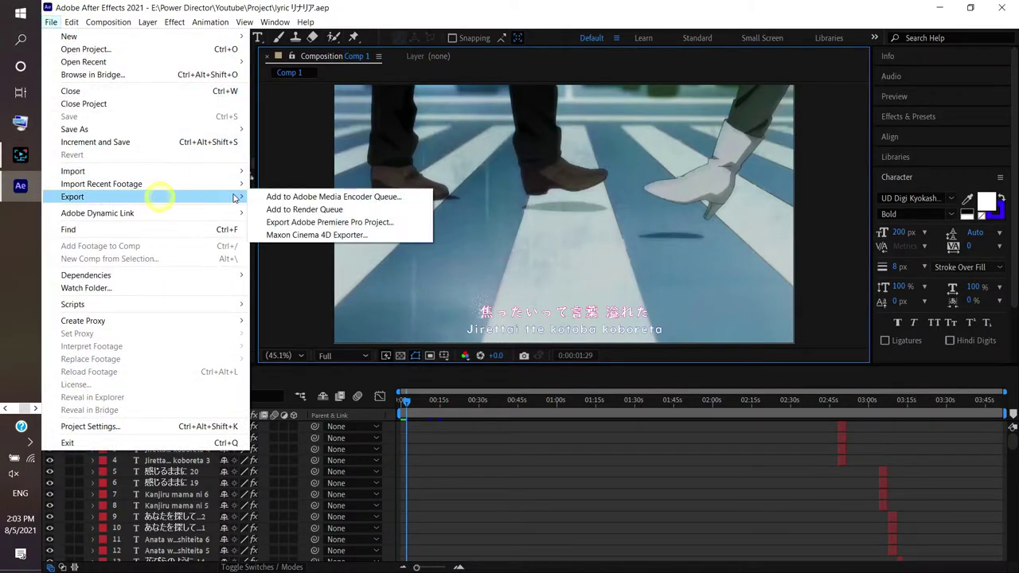
{"action": "left_click", "coordinate": [370, 227]}
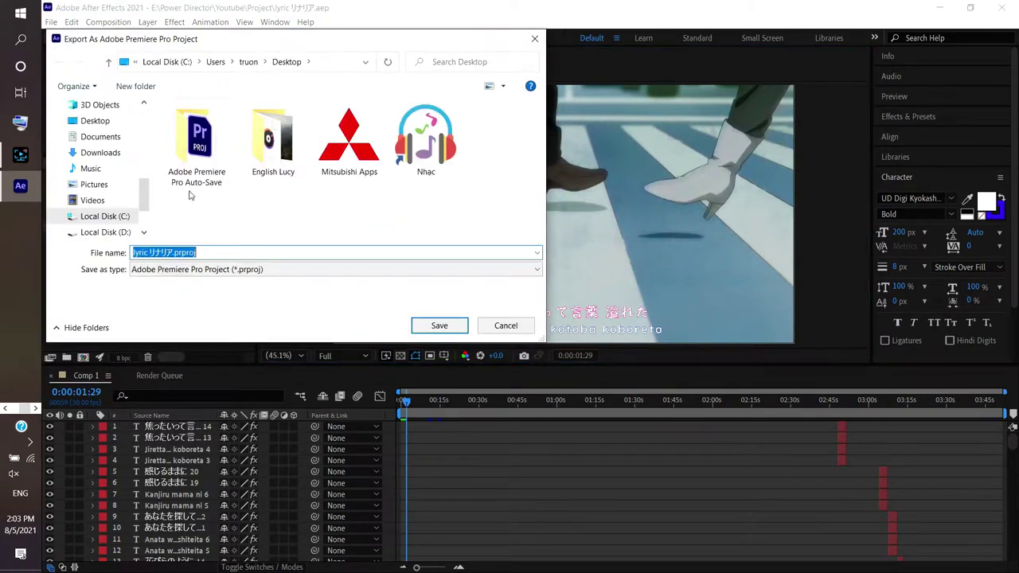
{"action": "left_click", "coordinate": [443, 328]}
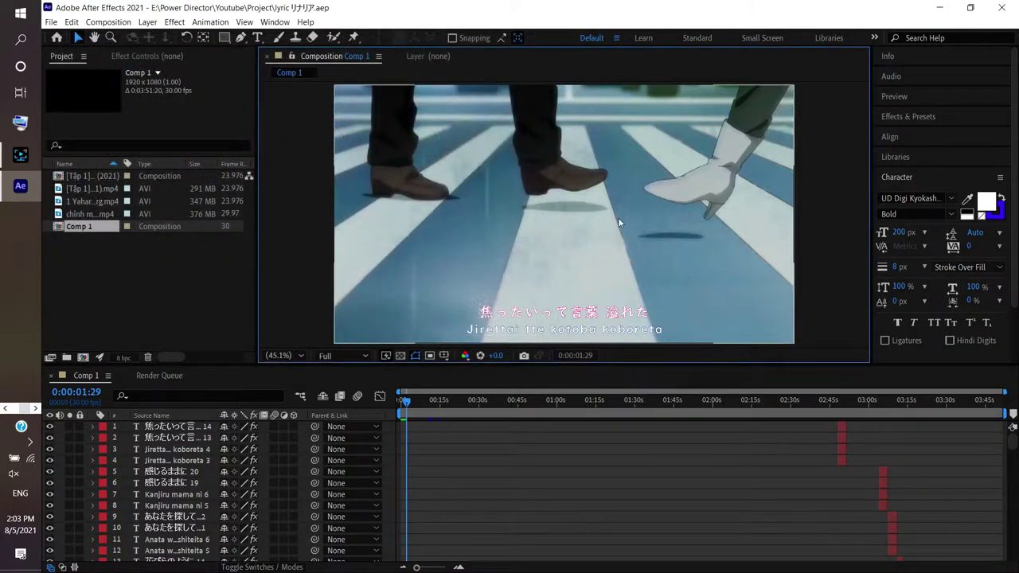
{"action": "left_click", "coordinate": [1006, 8]}
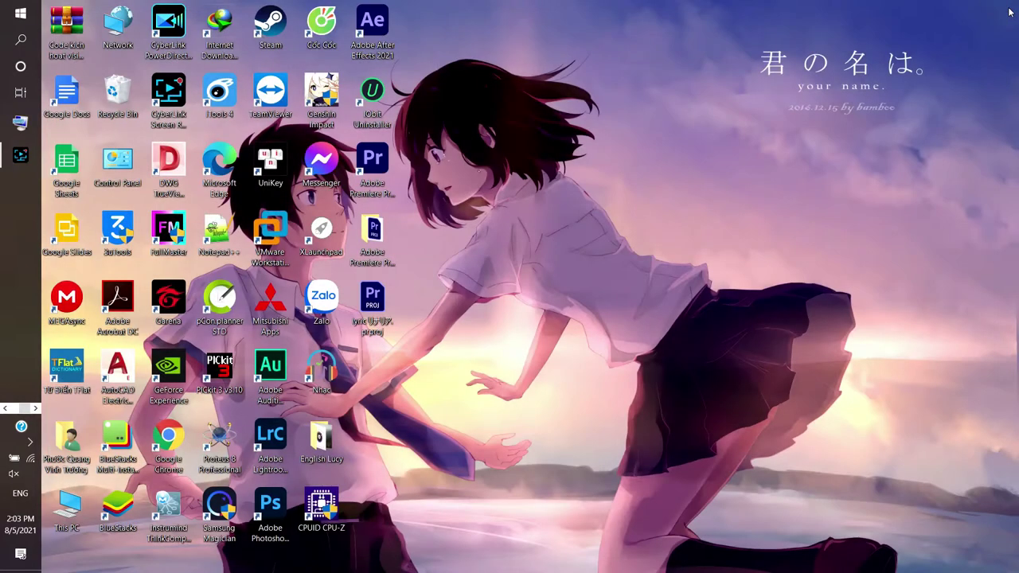
- Open lyric リナリア.prproj from the Desktop in Premiere Pro and accept the missing-preset warning
{"action": "double_click", "coordinate": [371, 299]}
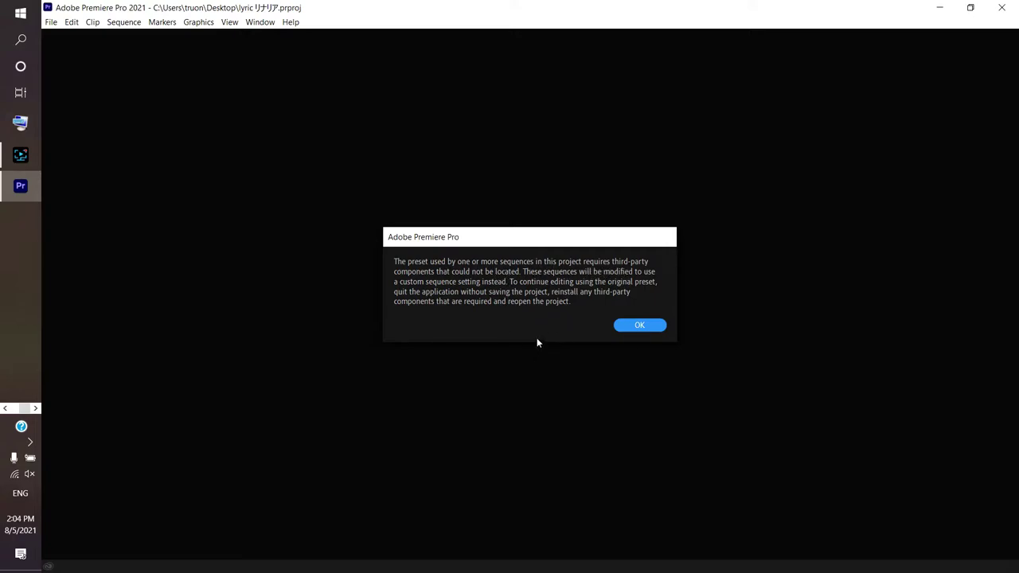
{"action": "left_click", "coordinate": [645, 326]}
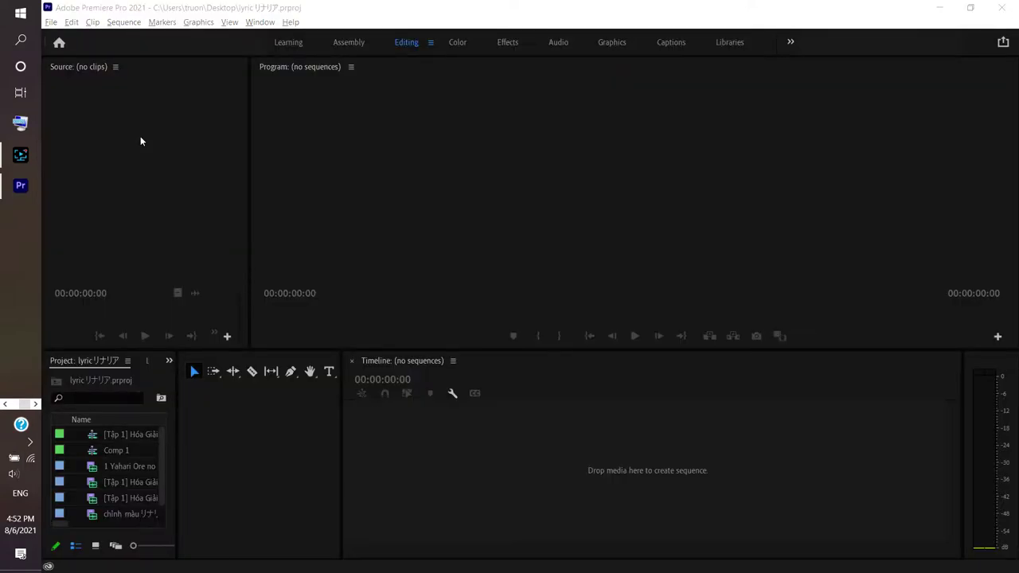
- Create a Comp 1 sequence on the timeline and scrub through its start
{"action": "left_click", "coordinate": [107, 453]}
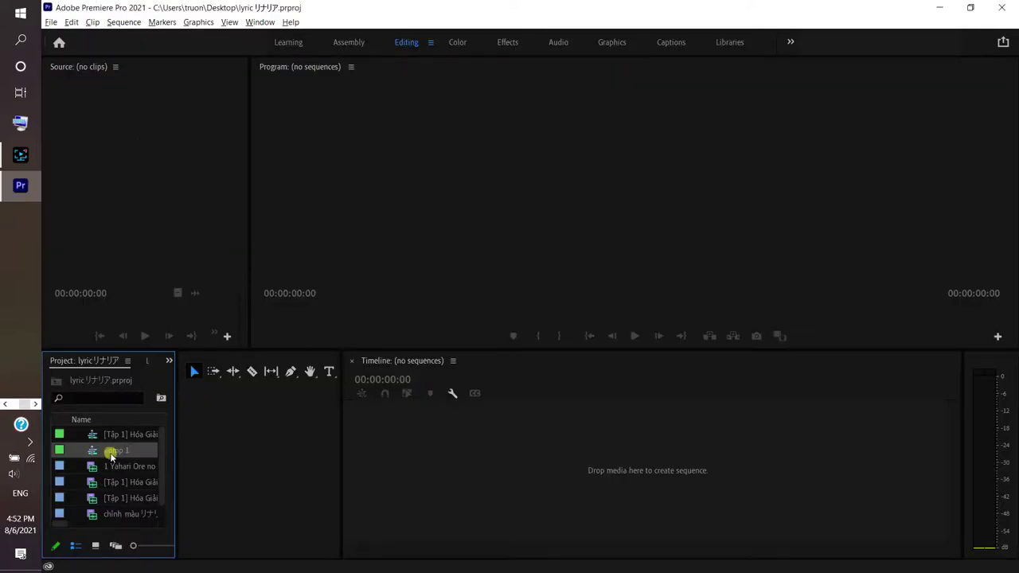
{"action": "left_click", "coordinate": [113, 500]}
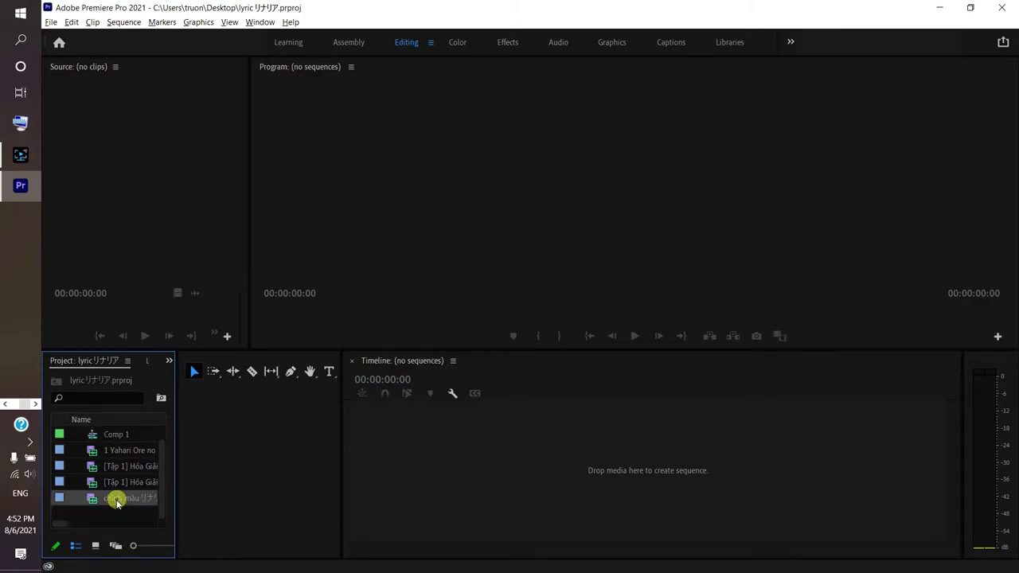
{"action": "mouse_move", "coordinate": [113, 434]}
{"action": "left_mouse_down"}
{"action": "mouse_move", "coordinate": [361, 436]}
{"action": "mouse_move", "coordinate": [360, 444]}
{"action": "left_mouse_up"}
{"action": "mouse_move", "coordinate": [504, 394]}
{"action": "left_mouse_down"}
{"action": "mouse_move", "coordinate": [532, 398]}
{"action": "mouse_move", "coordinate": [512, 394]}
{"action": "left_mouse_up"}
{"action": "left_click", "coordinate": [117, 483]}
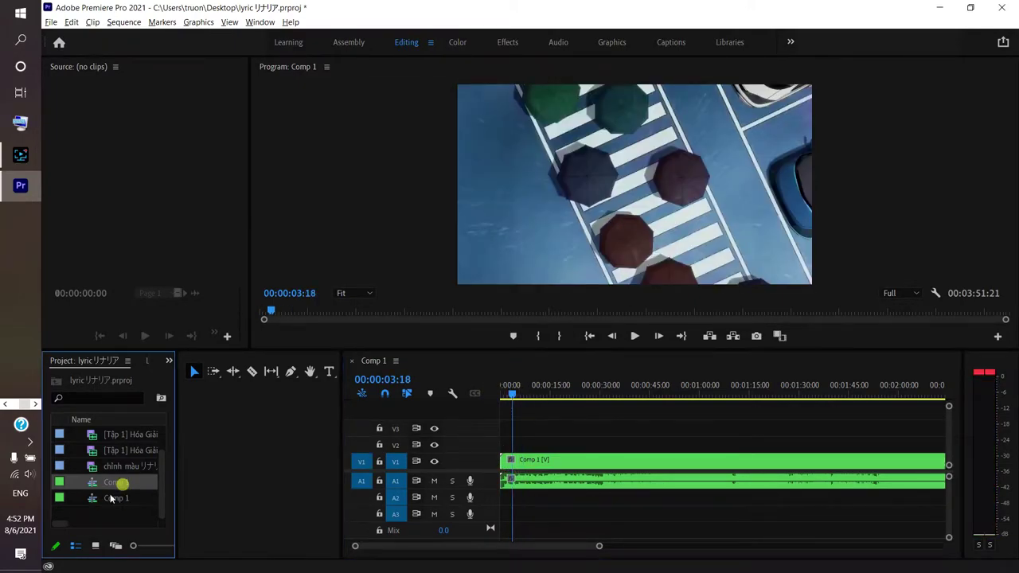
- Place chỉnh màu リナリア.mp4 on video track V2 and preview around 18 seconds
{"action": "scroll", "coordinate": [115, 489], "scroll_direction": "up", "scroll_amount": 1}
{"action": "left_click", "coordinate": [125, 484]}
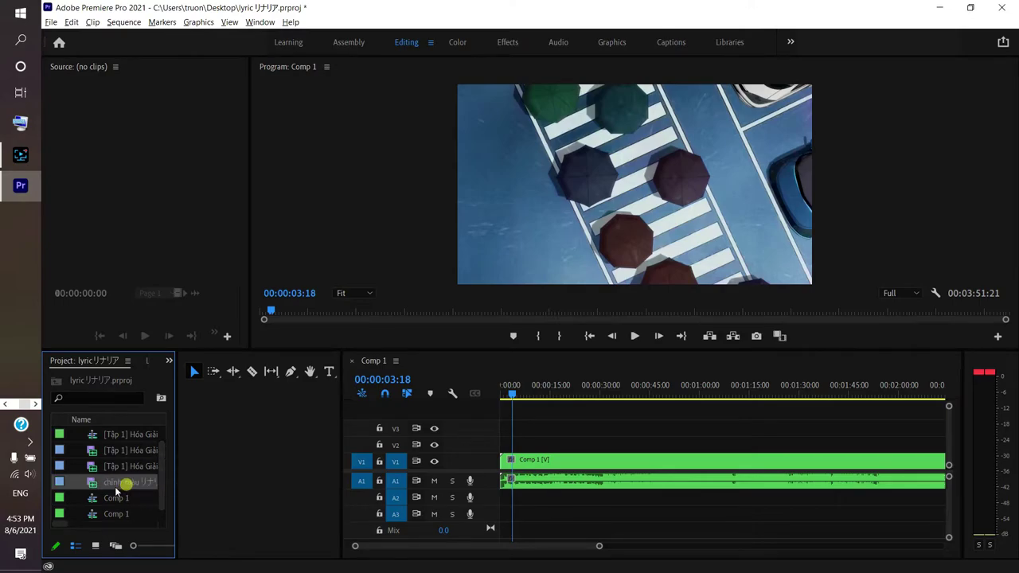
{"action": "left_click_drag", "start_coordinate": [117, 495], "coordinate": [514, 443]}
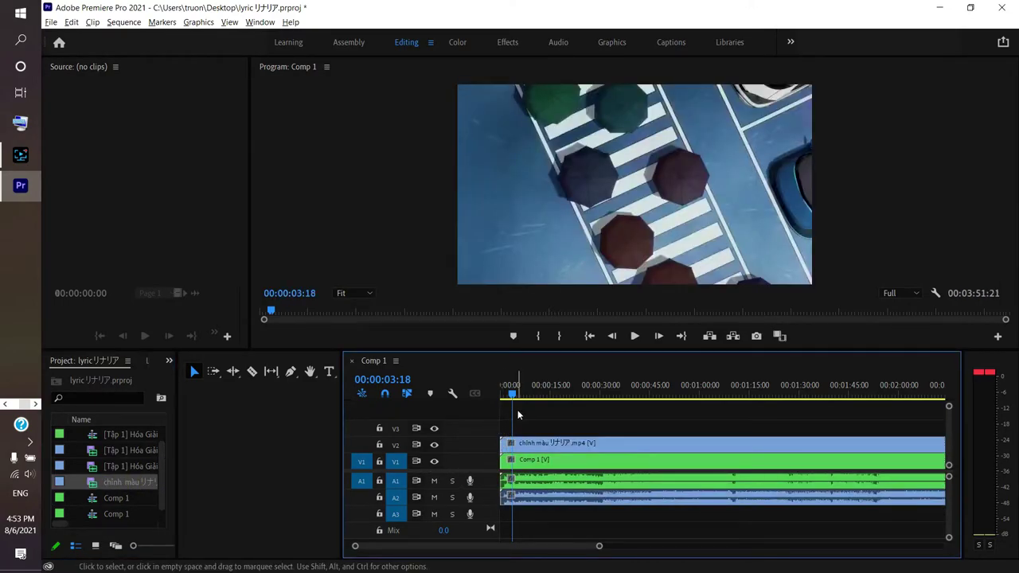
{"action": "mouse_move", "coordinate": [511, 391]}
{"action": "left_mouse_down"}
{"action": "mouse_move", "coordinate": [562, 399]}
{"action": "mouse_move", "coordinate": [549, 395]}
{"action": "left_mouse_up"}
- Add Comp 1 again on V3 above the video and play back the sequence
{"action": "scroll", "coordinate": [131, 492], "scroll_direction": "down", "scroll_amount": 1}
{"action": "mouse_move", "coordinate": [121, 482]}
{"action": "left_mouse_down"}
{"action": "mouse_move", "coordinate": [519, 432]}
{"action": "mouse_move", "coordinate": [508, 432]}
{"action": "left_mouse_up"}
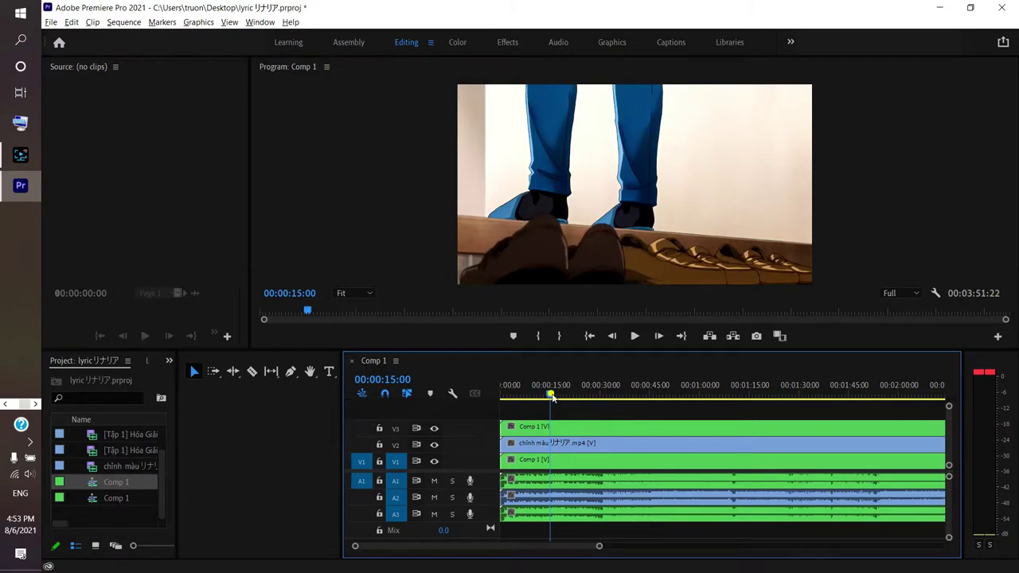
{"action": "left_click_drag", "start_coordinate": [551, 395], "coordinate": [560, 396]}
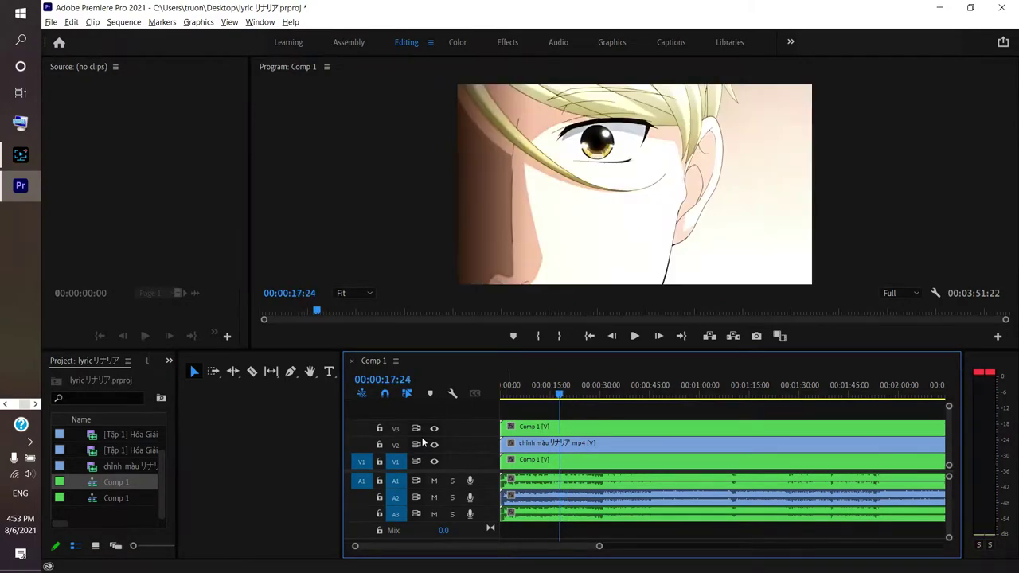
{"action": "left_click", "coordinate": [397, 445]}
{"action": "left_click", "coordinate": [397, 428]}
{"action": "left_click_drag", "start_coordinate": [560, 394], "coordinate": [600, 400]}
{"action": "key", "text": "space"}
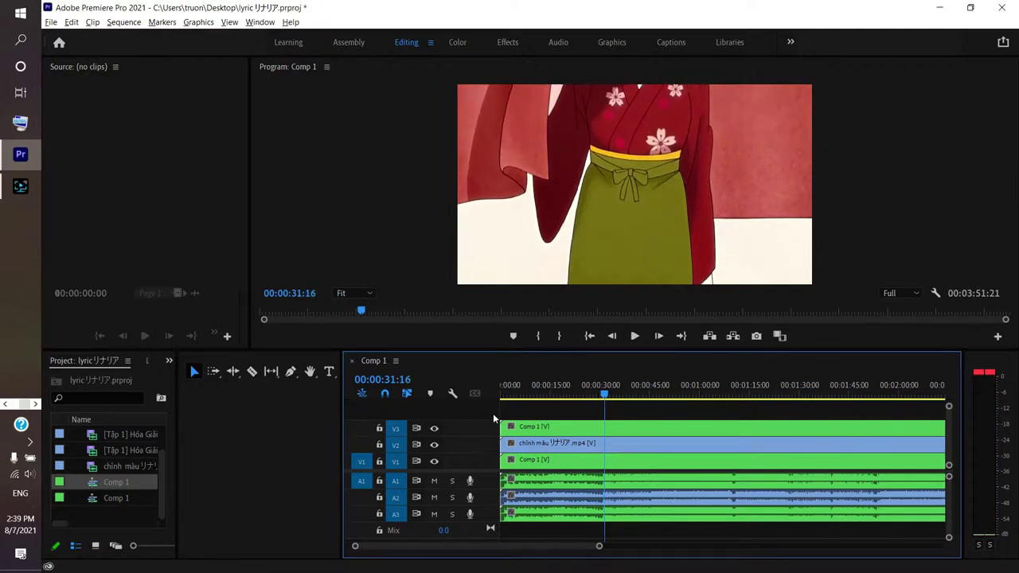
- Select all items in the Project panel and delete them
{"action": "left_click", "coordinate": [117, 458]}
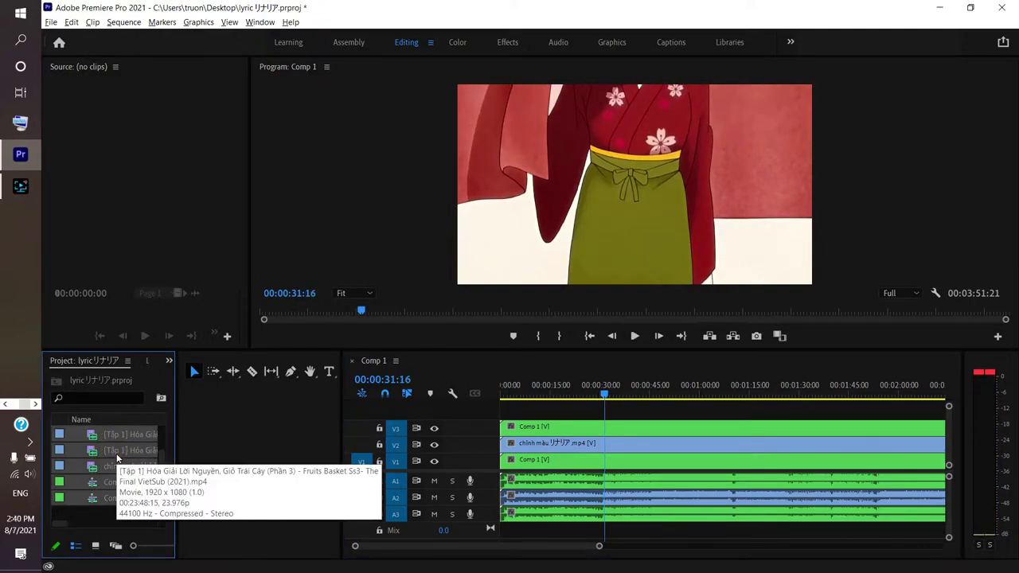
{"action": "key", "text": "ctrl+a"}
{"action": "key", "text": "Delete"}
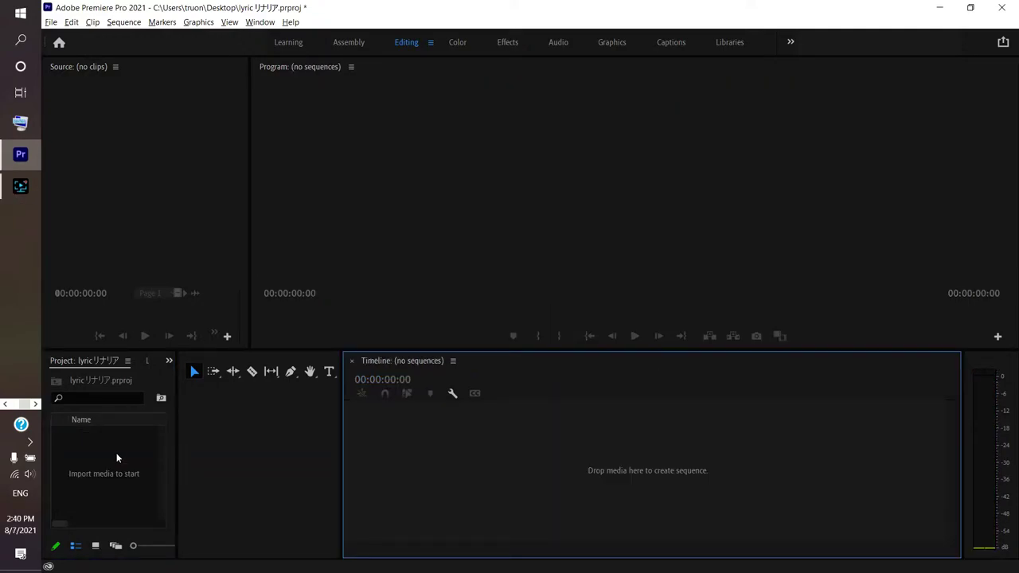
- Import Comp 1 from lyric リナリア.aep via Dynamic Link
{"action": "left_click", "coordinate": [51, 23]}
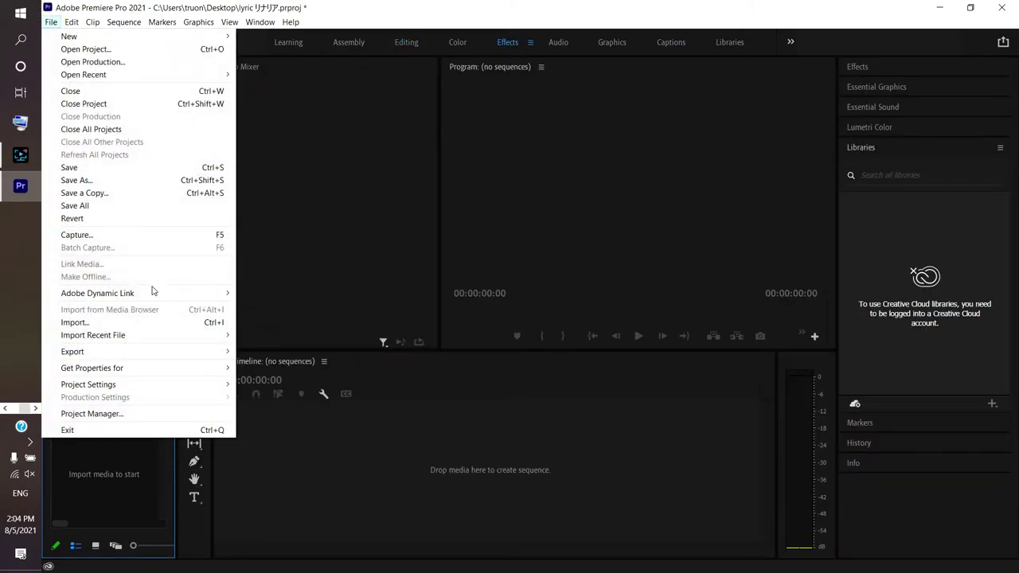
{"action": "mouse_move", "coordinate": [162, 296]}
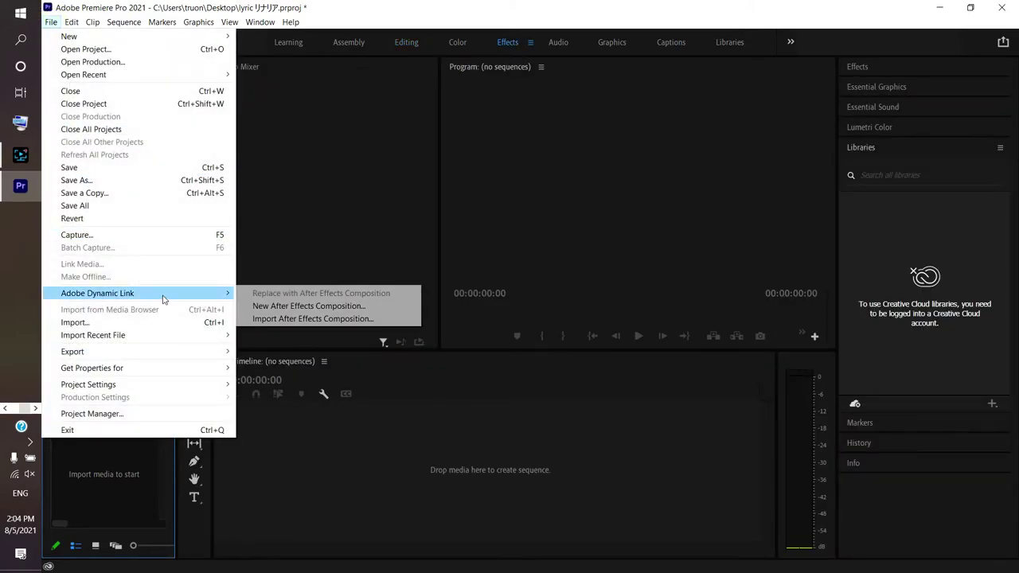
{"action": "left_click", "coordinate": [345, 319]}
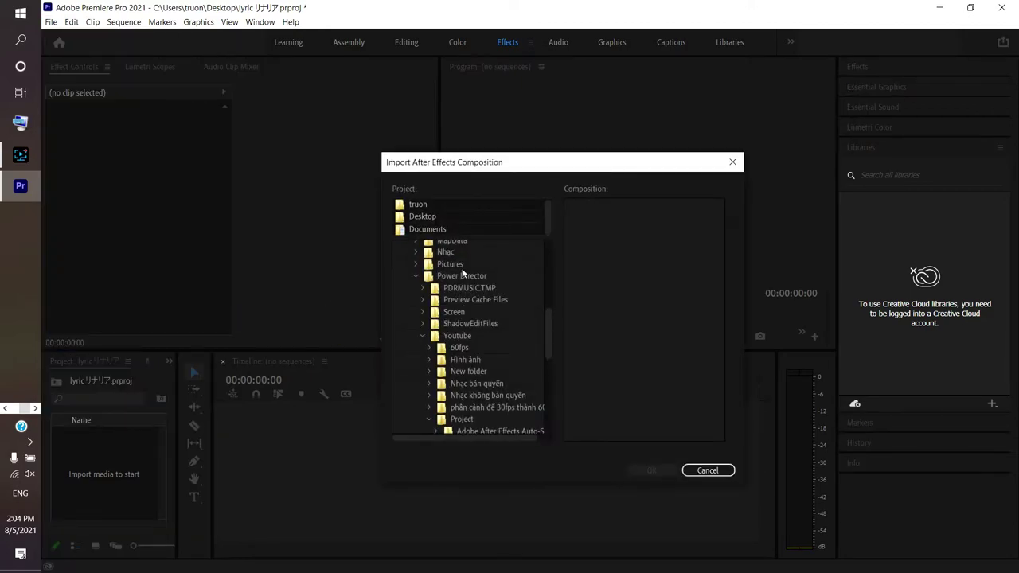
{"action": "scroll", "coordinate": [463, 272], "scroll_direction": "down", "scroll_amount": 3}
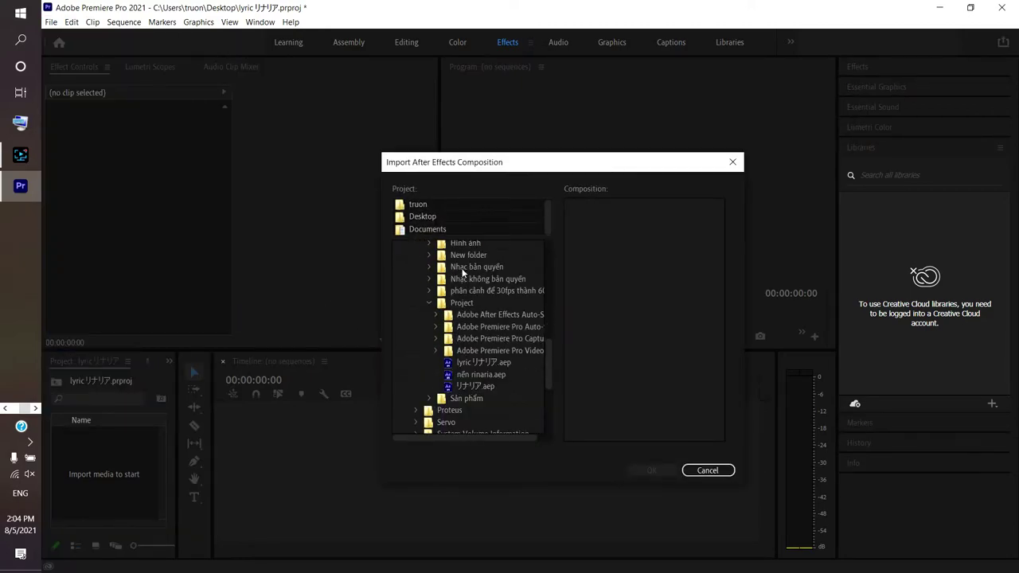
{"action": "left_click", "coordinate": [472, 363]}
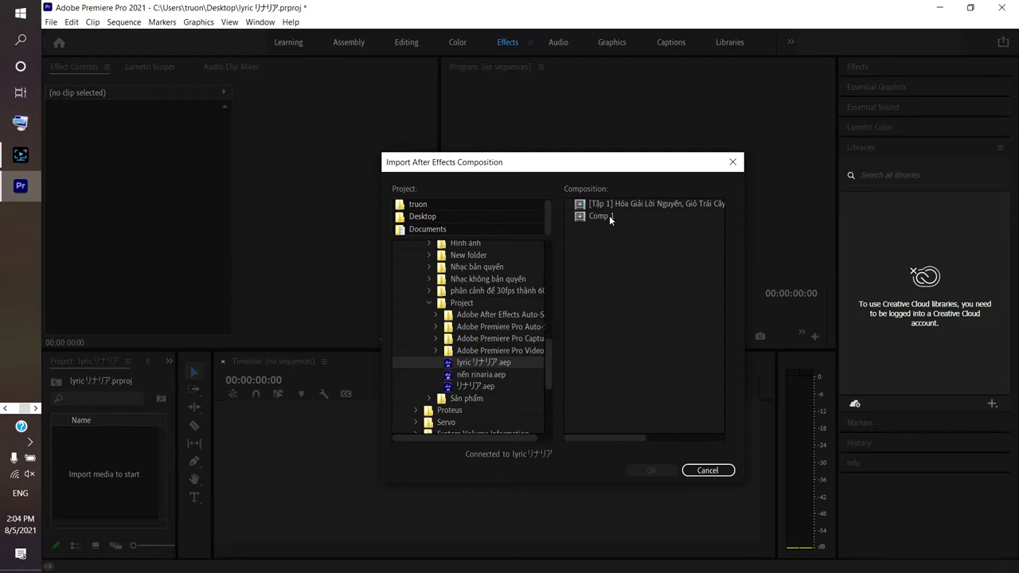
{"action": "left_click", "coordinate": [609, 215]}
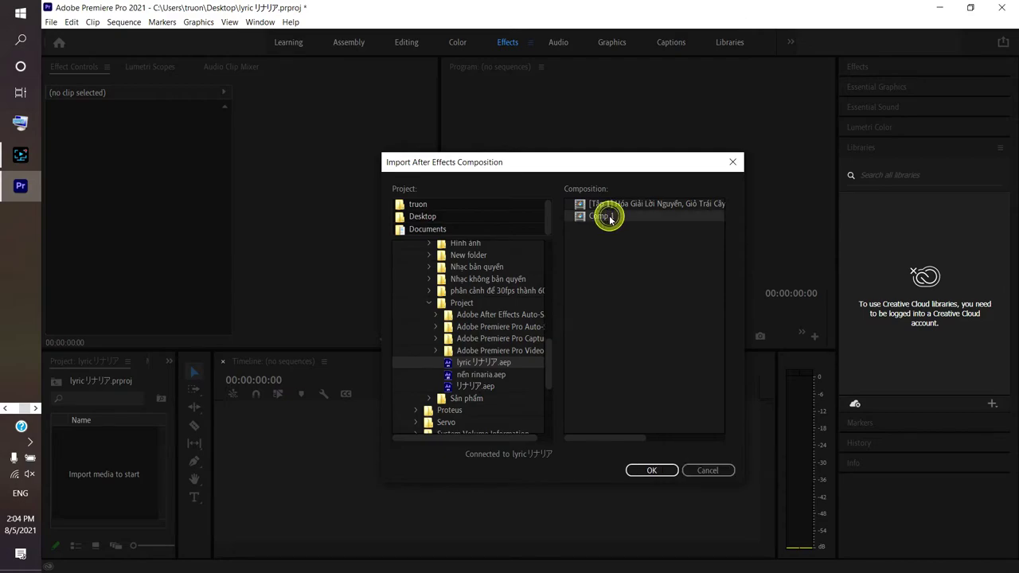
{"action": "left_click", "coordinate": [654, 471]}
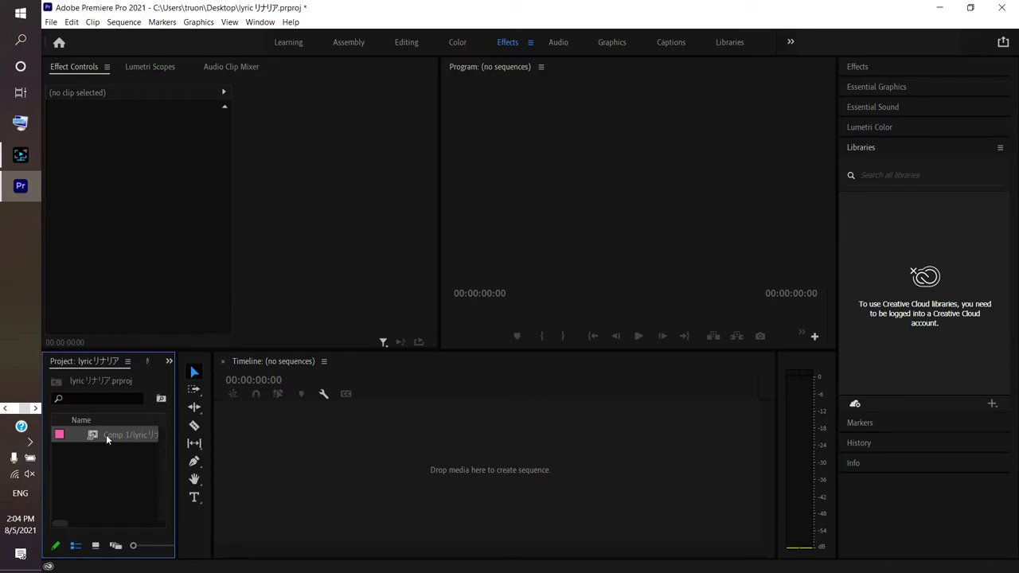
- Drop Comp 1 onto the timeline as a lyric リナリア sequence and play it briefly
{"action": "left_click_drag", "start_coordinate": [107, 438], "coordinate": [291, 439]}
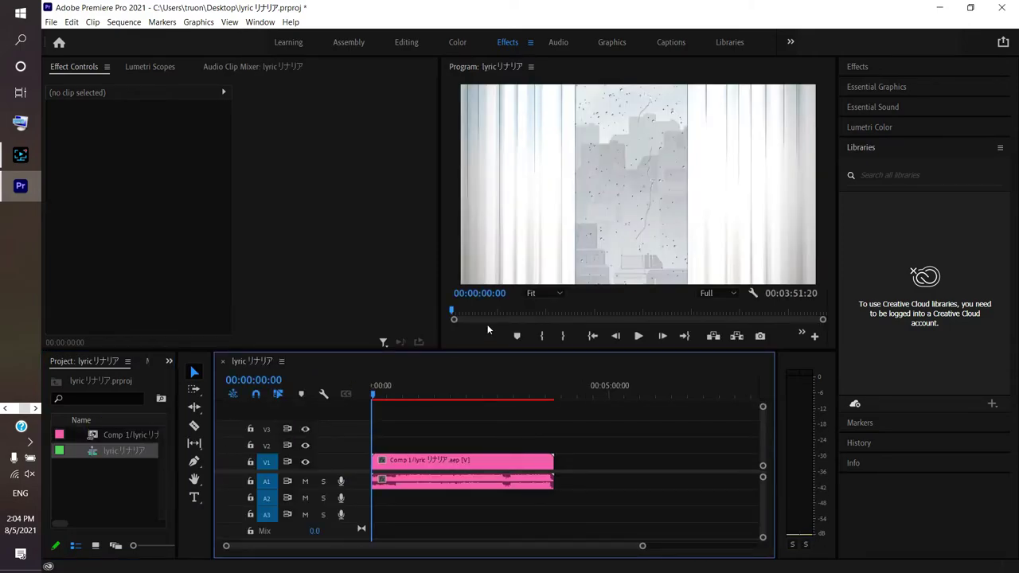
{"action": "key", "text": "space"}
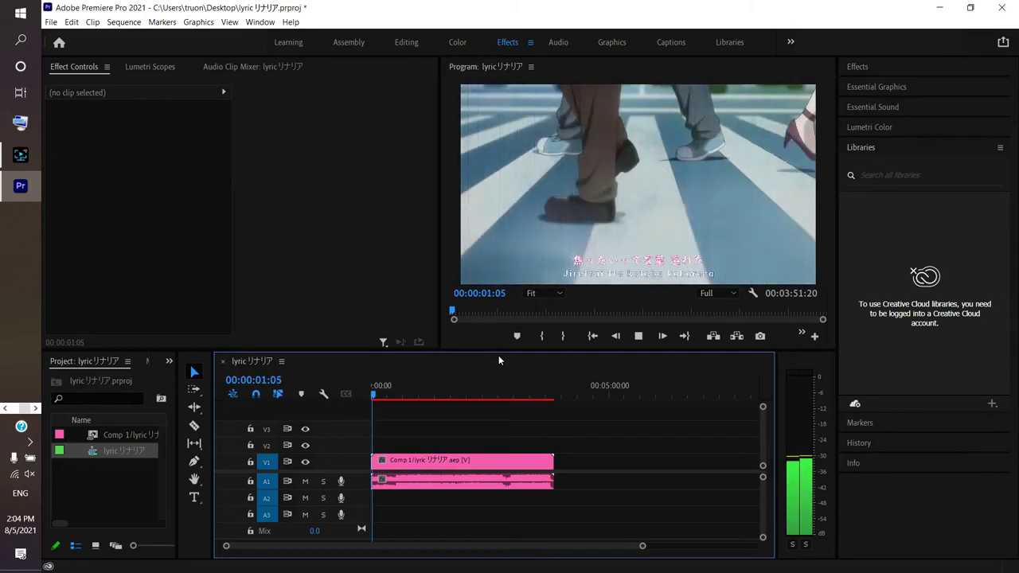
{"action": "key", "text": "space"}
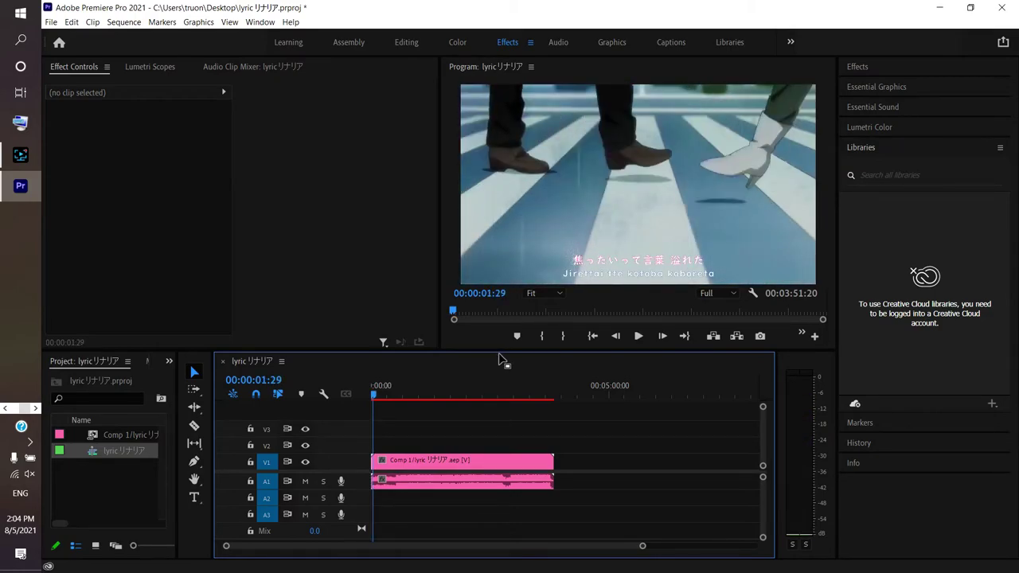
{"action": "left_click", "coordinate": [52, 23]}
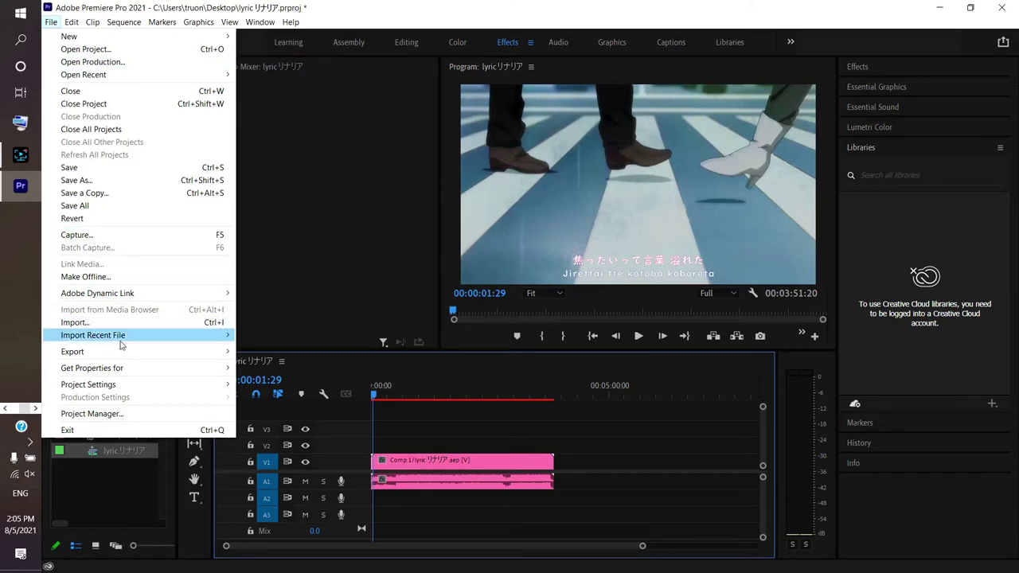
- Set export format to H.264, Match Source - High bitrate preset, with Maximum Render Quality on
{"action": "mouse_move", "coordinate": [127, 351]}
{"action": "left_click", "coordinate": [263, 351]}
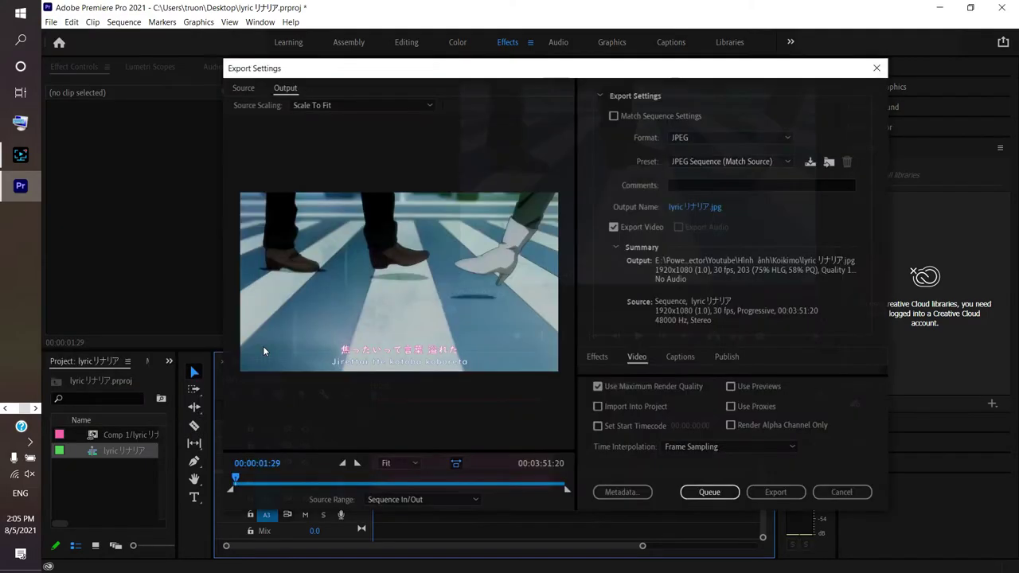
{"action": "left_click", "coordinate": [764, 139]}
{"action": "left_click", "coordinate": [700, 291]}
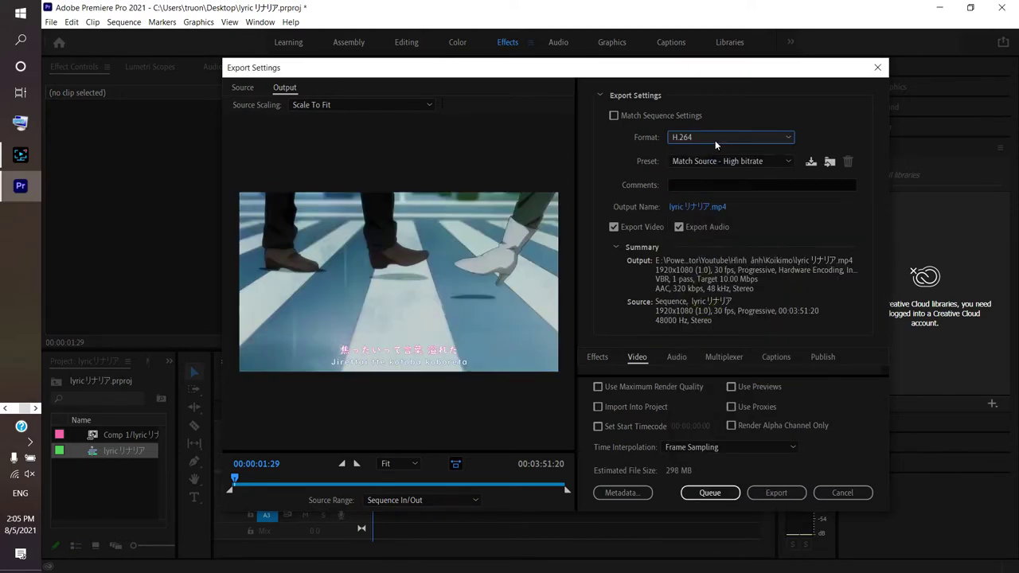
{"action": "left_click", "coordinate": [716, 161]}
{"action": "left_click", "coordinate": [715, 176]}
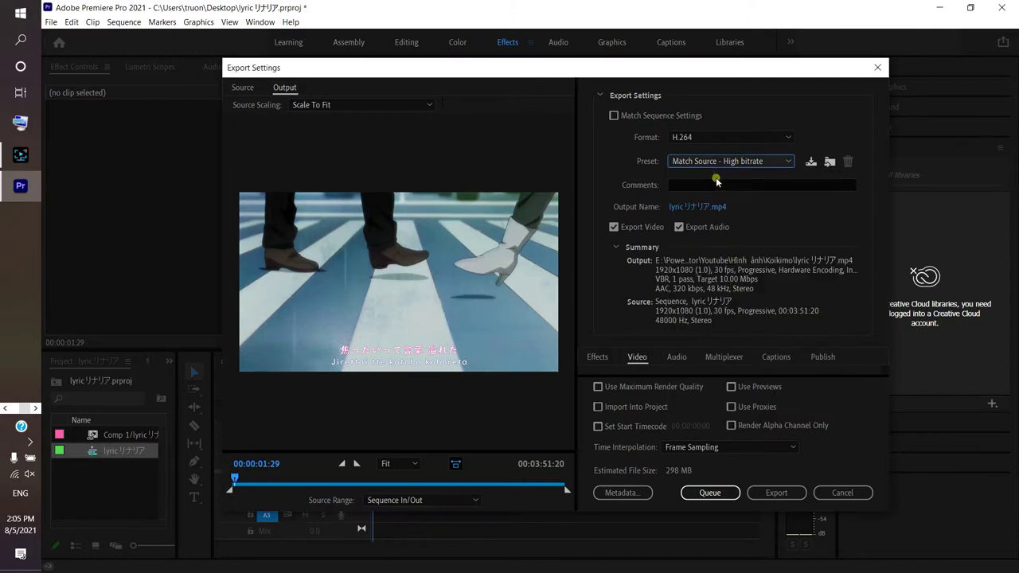
{"action": "left_click", "coordinate": [601, 389]}
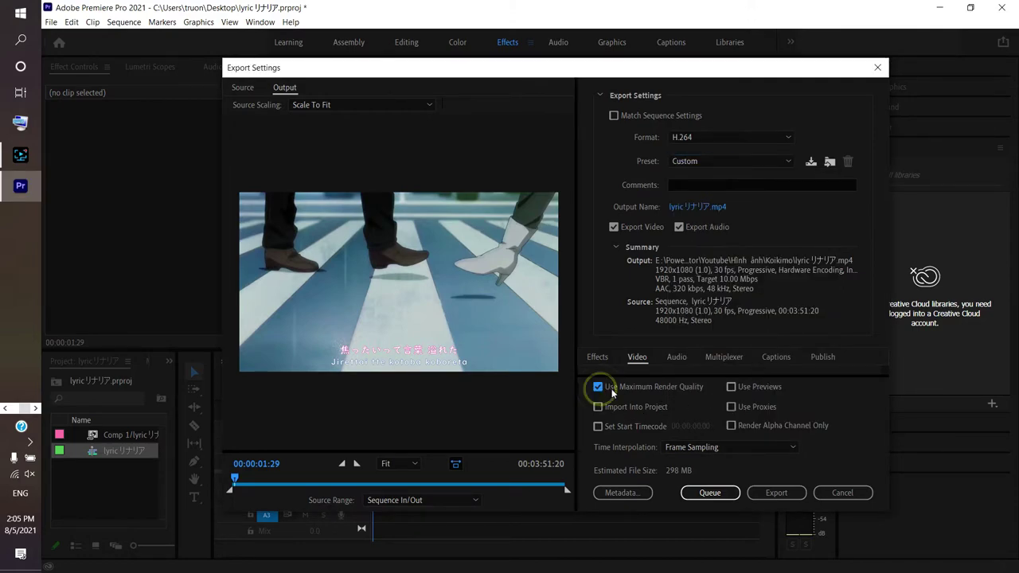
- Export lyric リナリア.mp4 to the Desktop, then quit Premiere Pro without saving
{"action": "left_click", "coordinate": [699, 207]}
{"action": "left_click", "coordinate": [276, 154]}
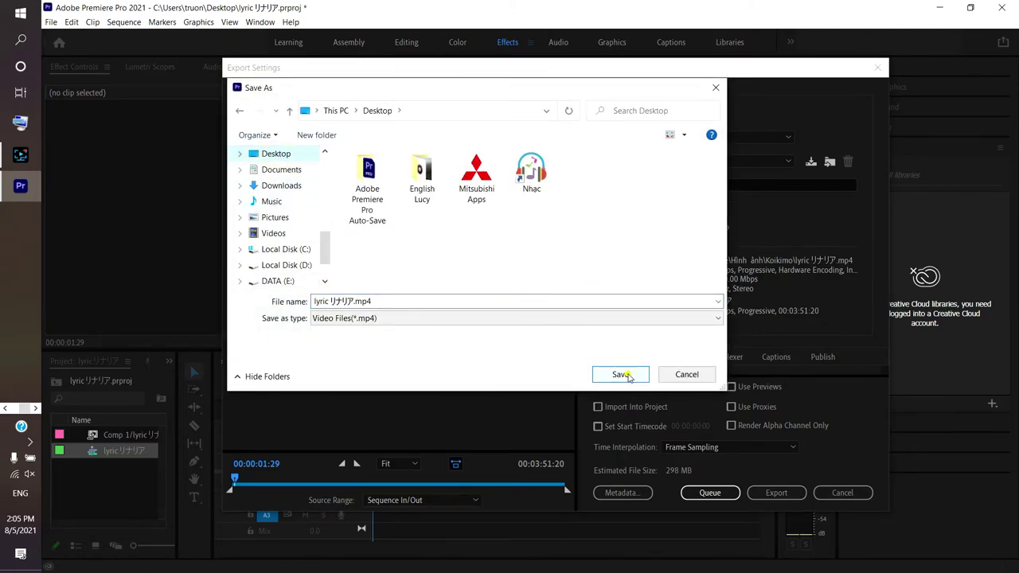
{"action": "left_click", "coordinate": [620, 373]}
{"action": "left_click", "coordinate": [792, 495]}
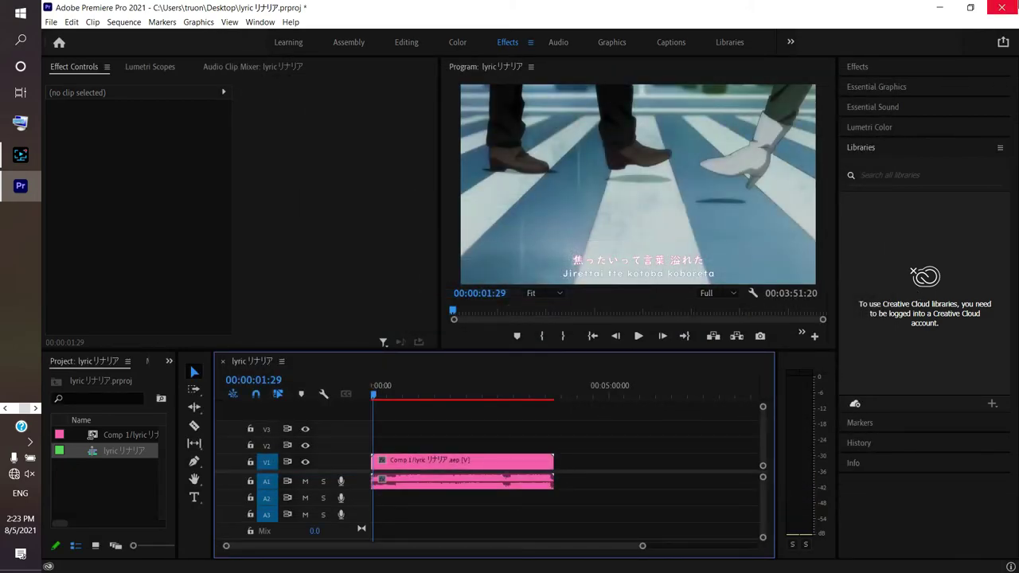
{"action": "left_click", "coordinate": [1001, 7]}
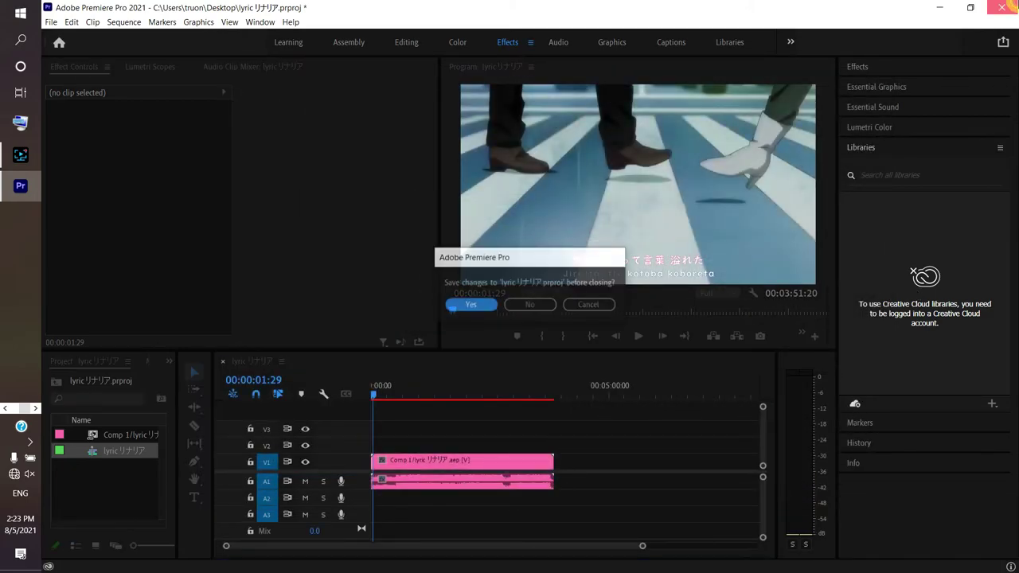
{"action": "left_click", "coordinate": [538, 308]}
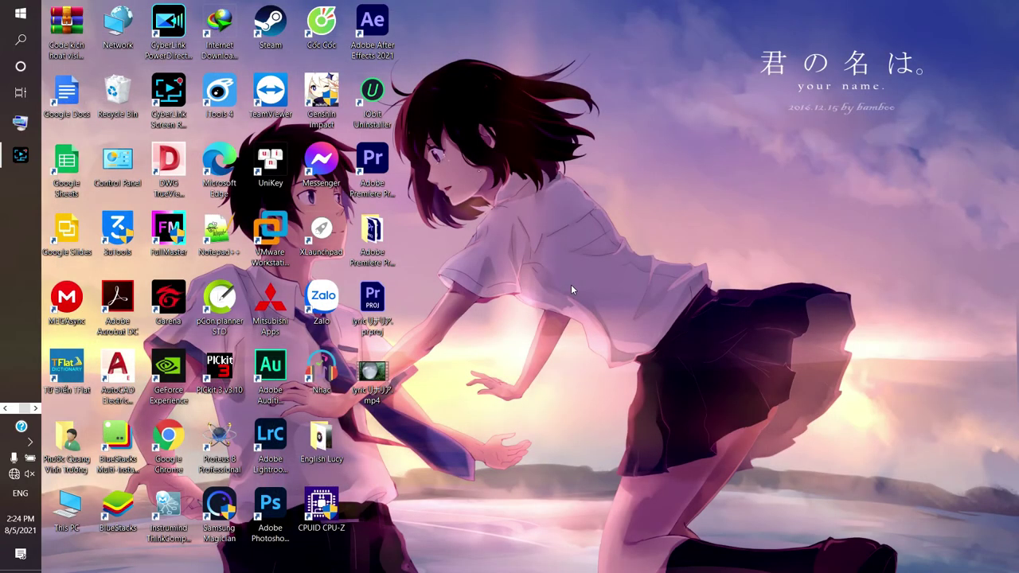
- Play lyric リナリア.mp4 in Movies & TV, skip ahead to about 1:49, then close the player
{"action": "double_click", "coordinate": [381, 372]}
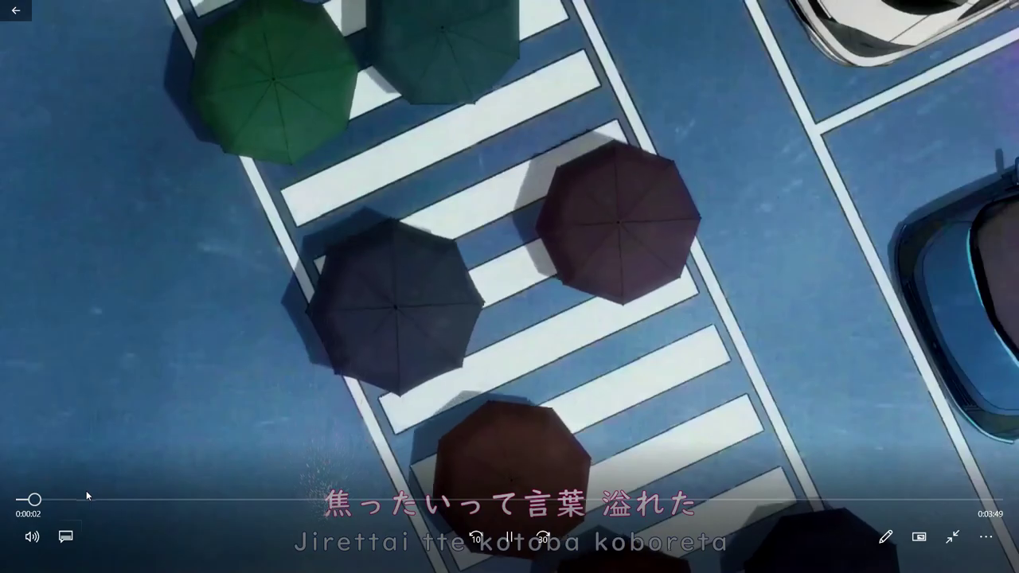
{"action": "left_click_drag", "start_coordinate": [86, 500], "coordinate": [979, 500]}
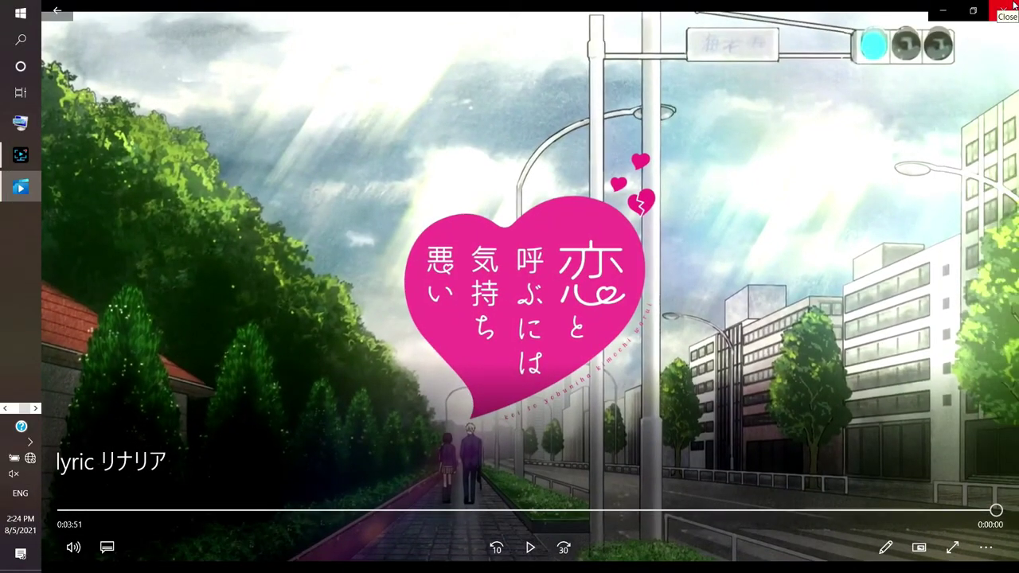
{"action": "left_click", "coordinate": [1014, 5]}
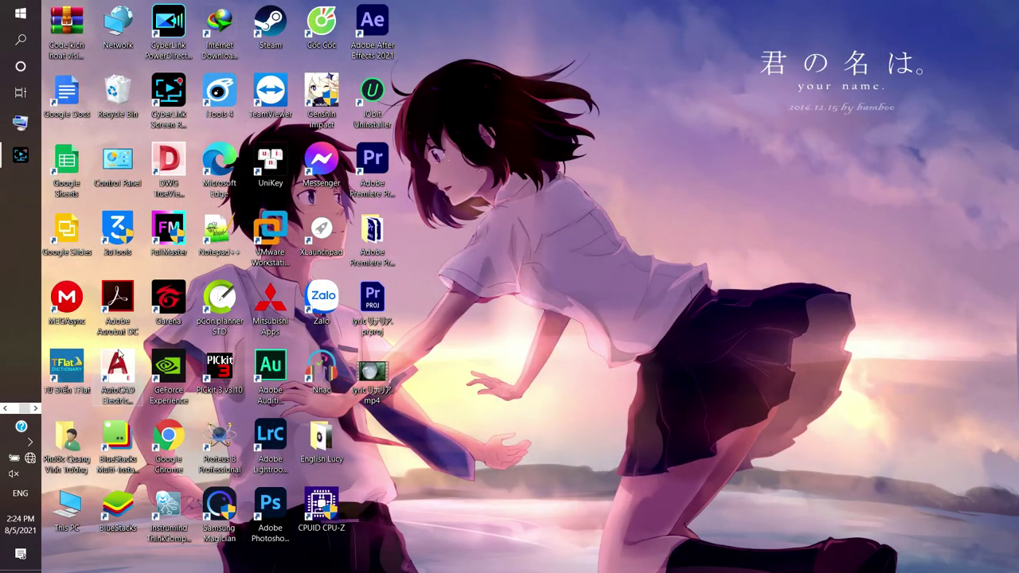